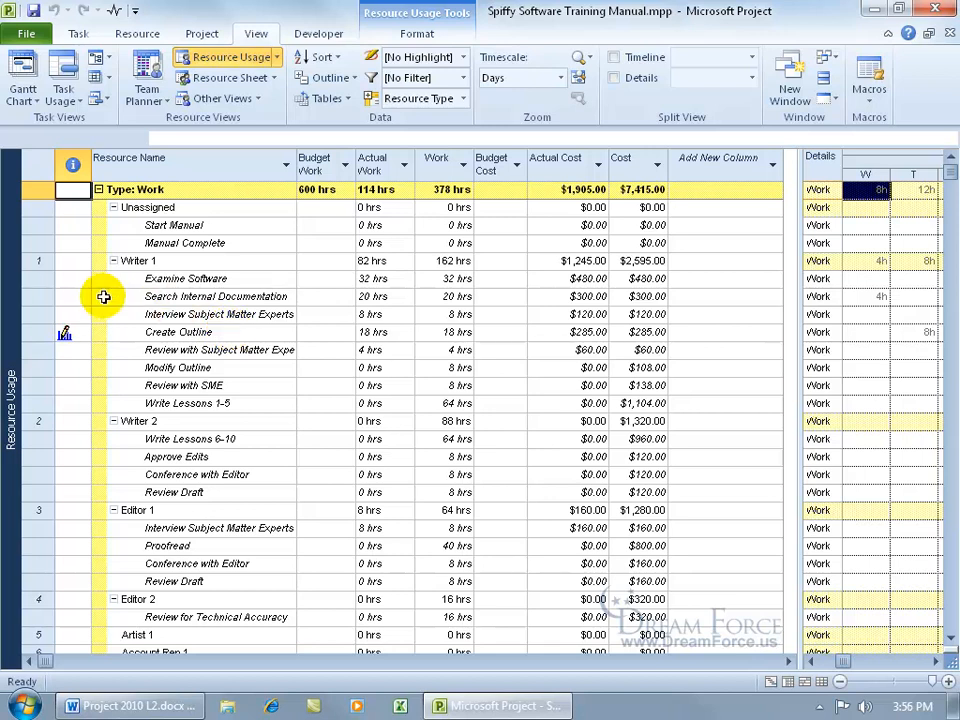
Step: Switch to the Task Usage view and display its Cost table
right_click(13, 343)
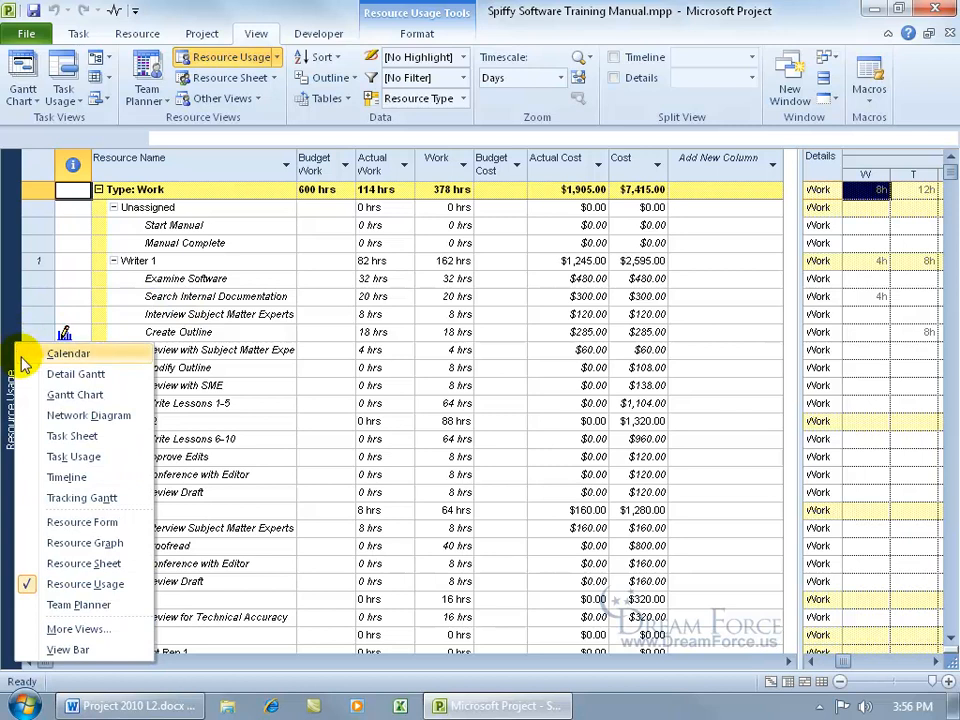
left_click(55, 456)
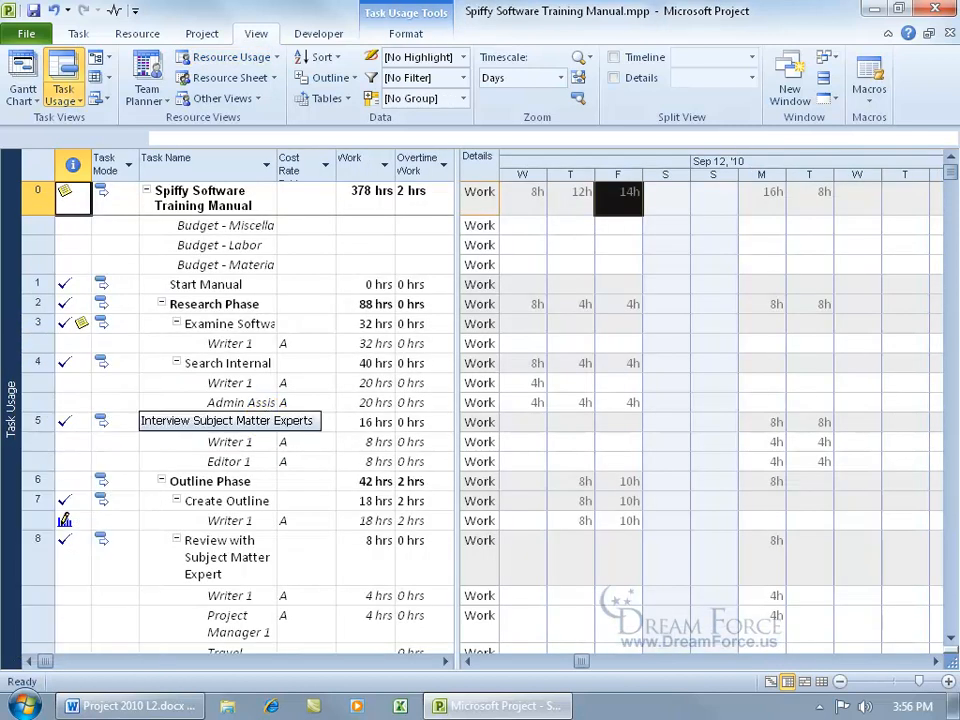
left_click(248, 343)
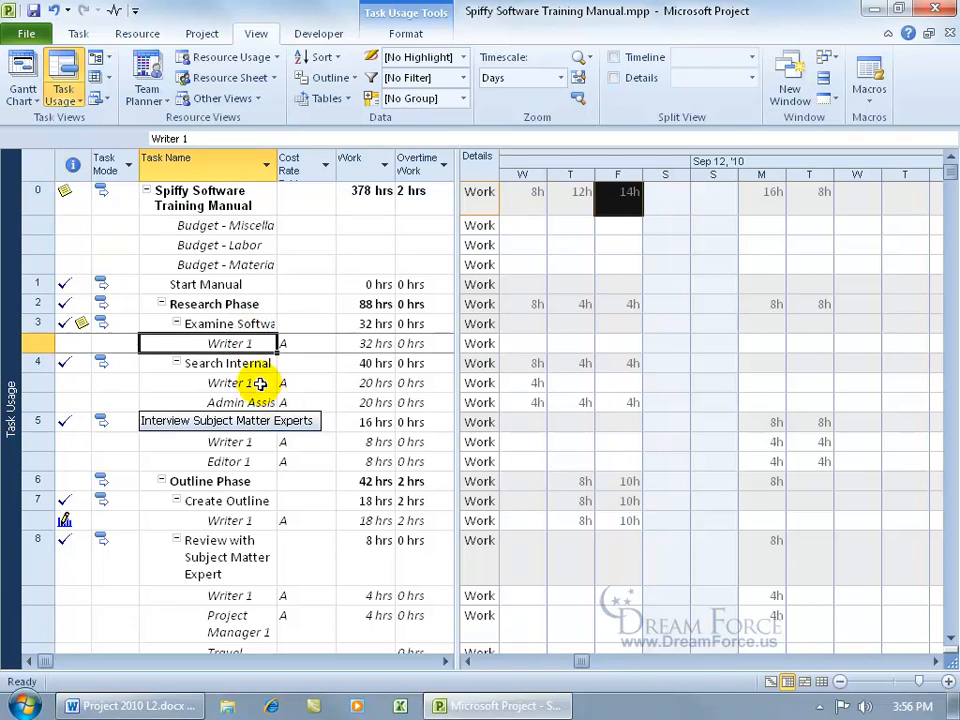
right_click(41, 176)
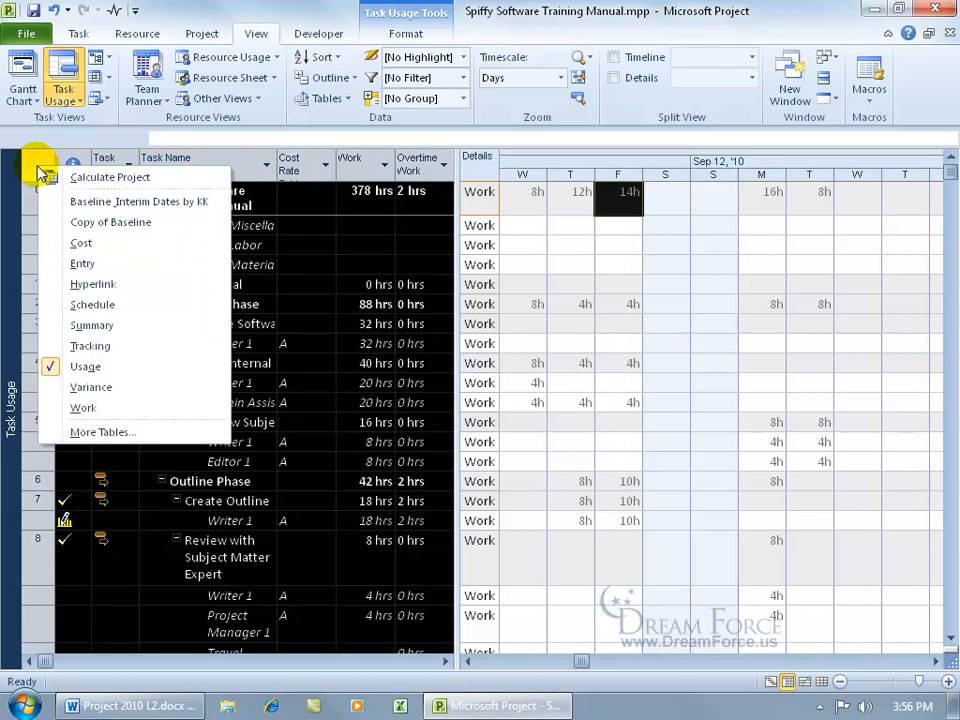
left_click(75, 243)
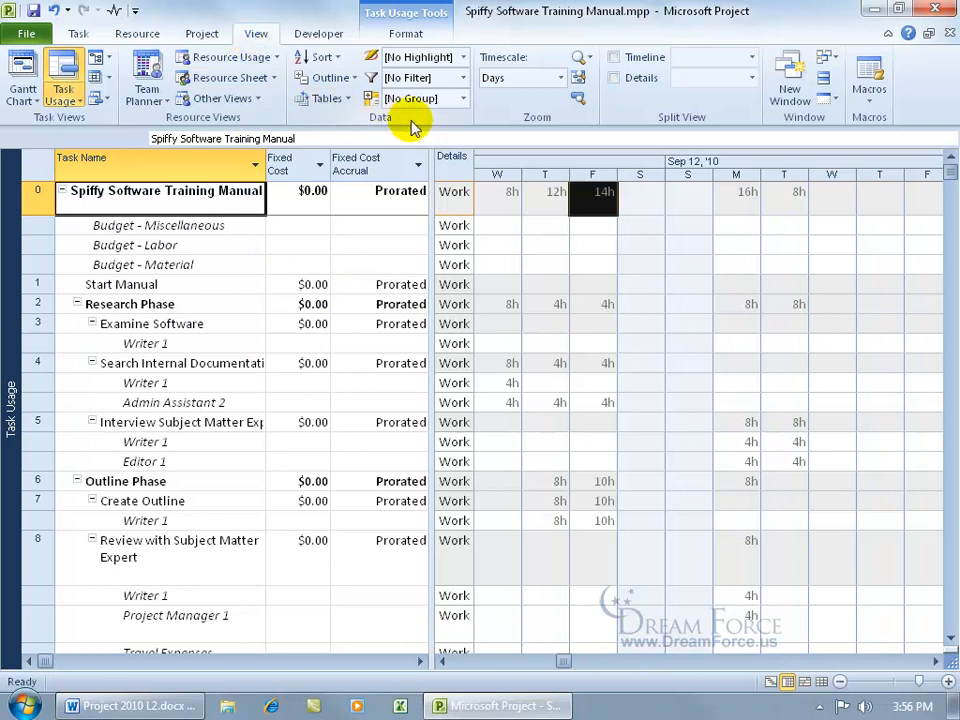
Step: Create a new task group named "My Spiffy Critical Group" that groups first by the Critical field
left_click(463, 98)
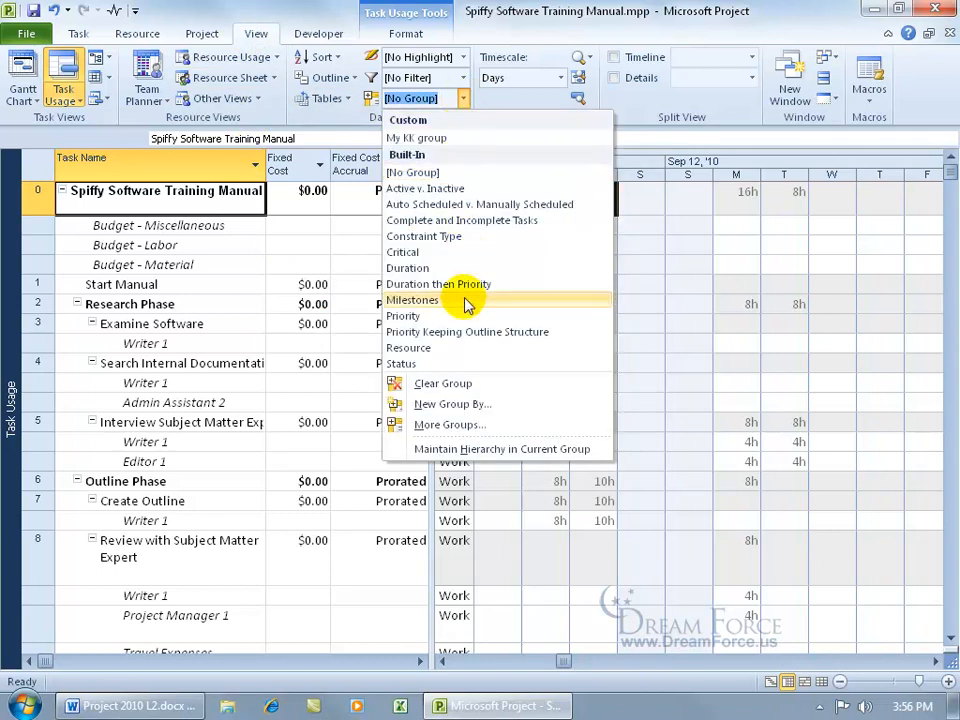
left_click(400, 404)
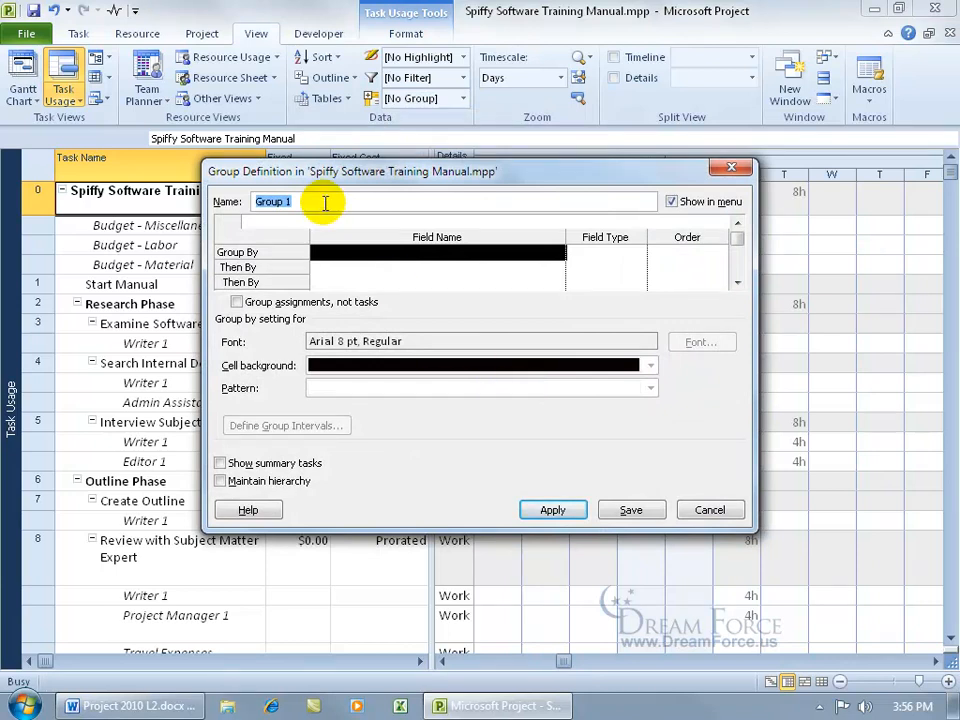
type("My Spiffy Critical Group")
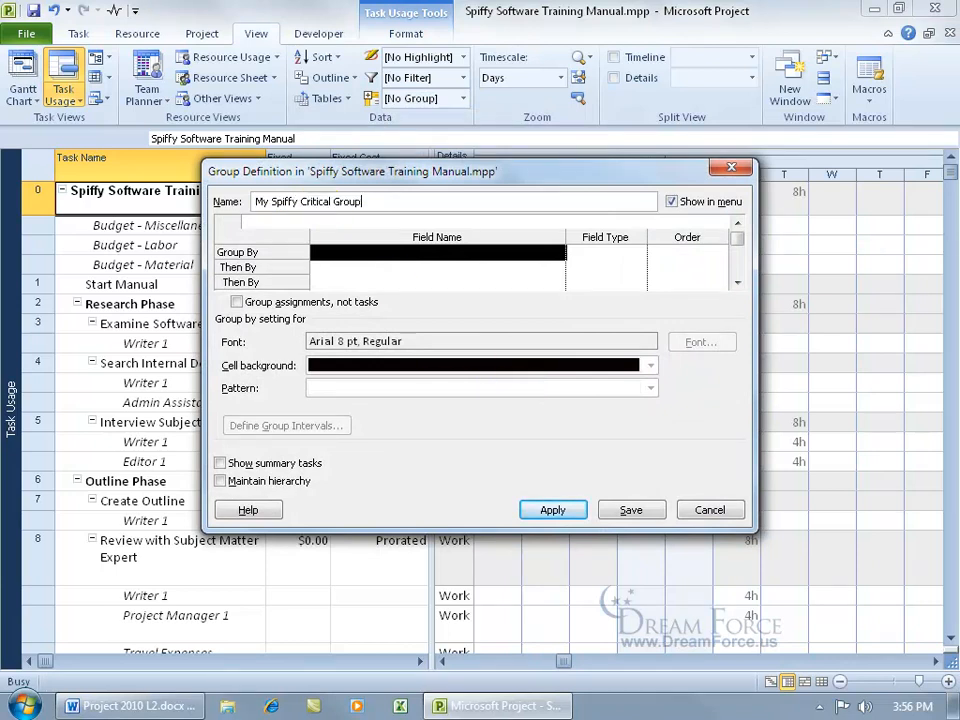
left_click(368, 255)
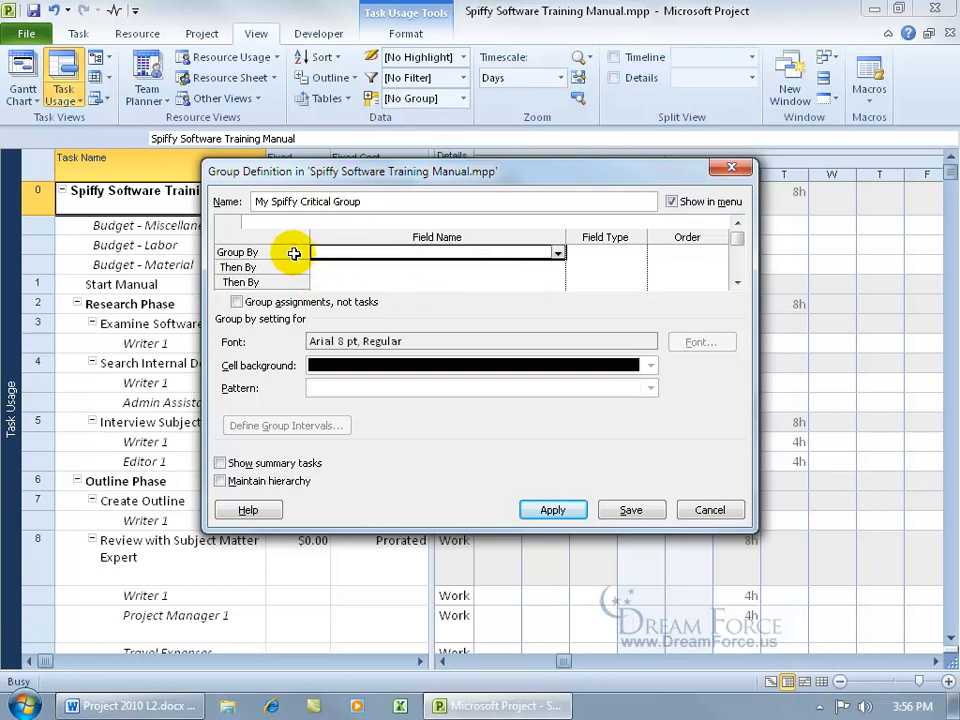
left_click(557, 253)
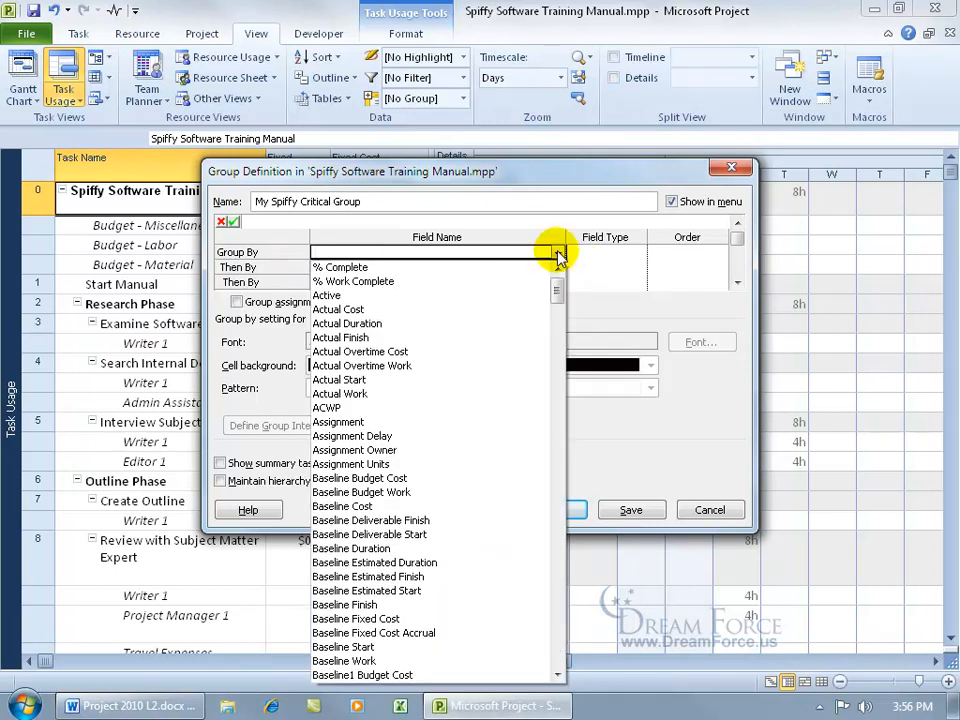
type("Critical")
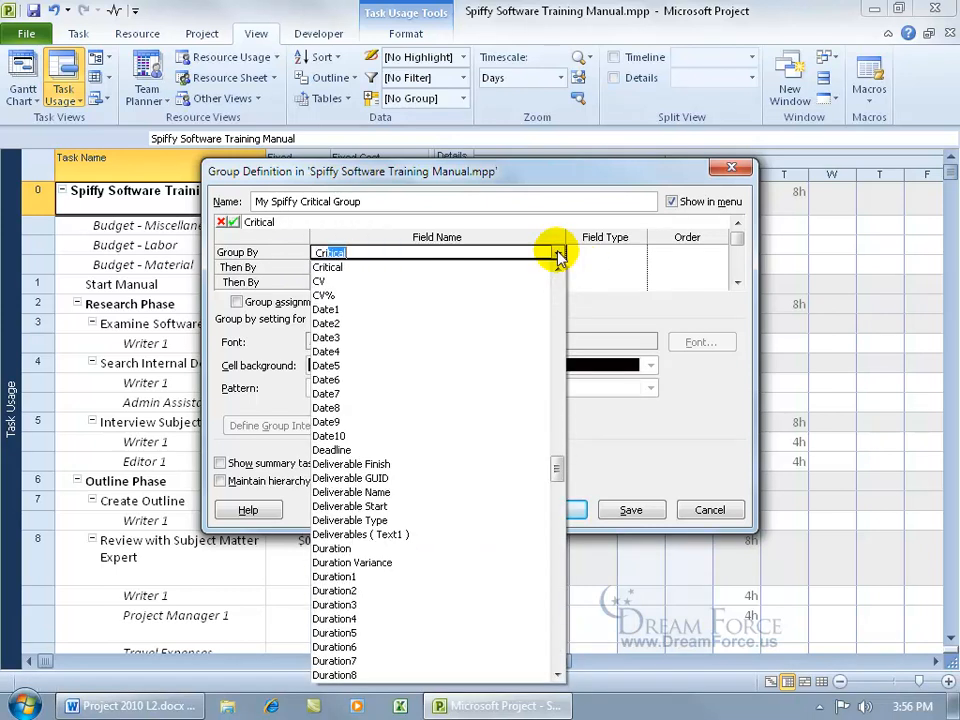
left_click(372, 265)
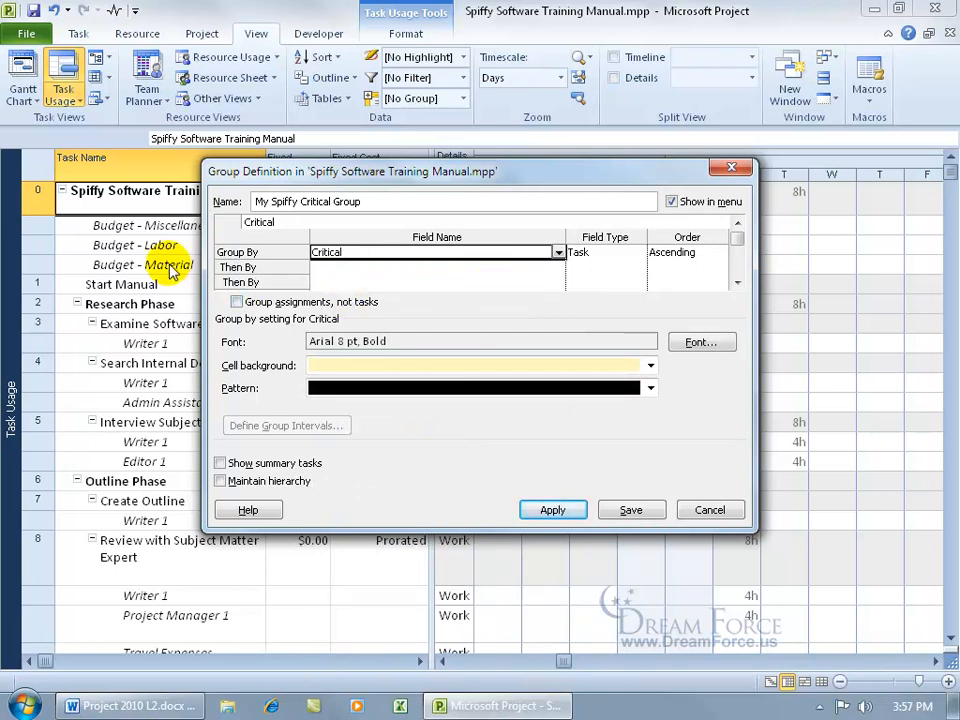
Step: Add the Start field as the second grouping level of the group definition
left_click(334, 268)
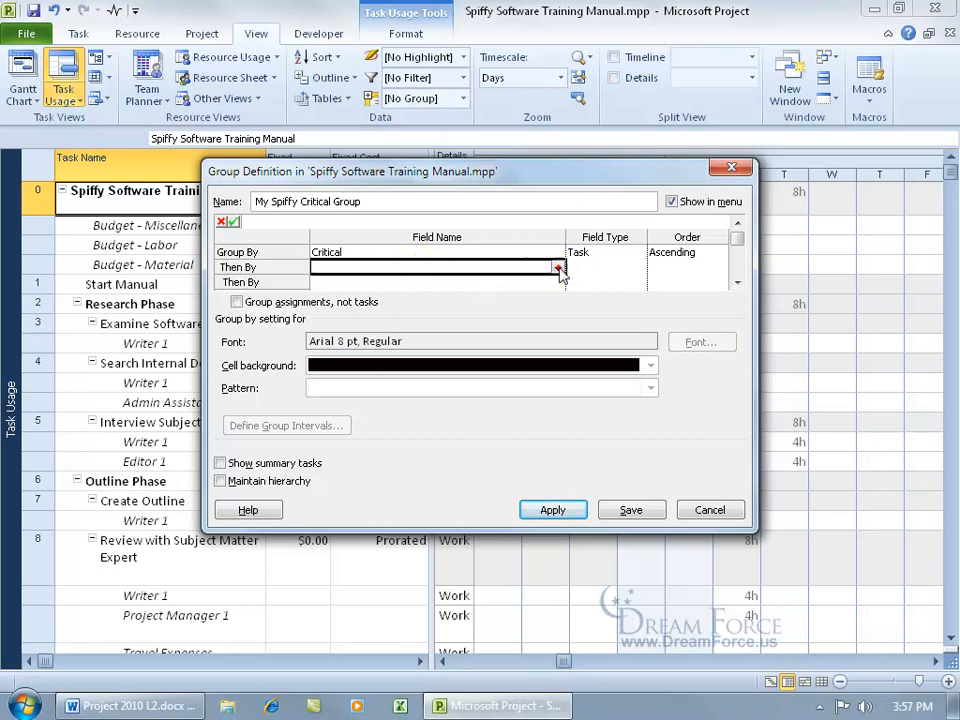
left_click(558, 270)
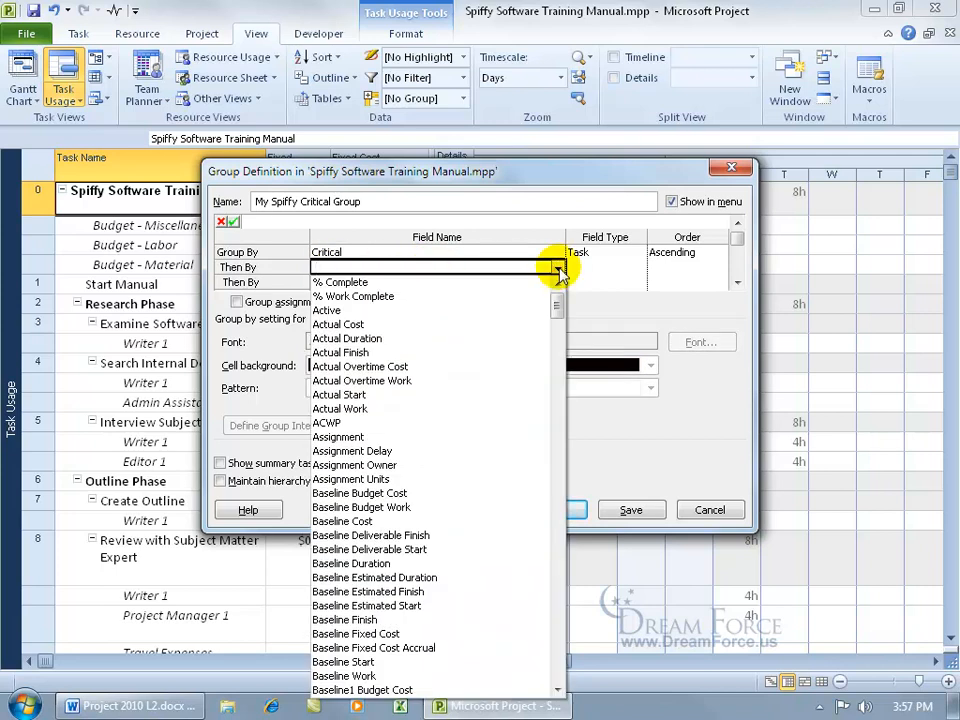
type("st")
left_click(552, 283)
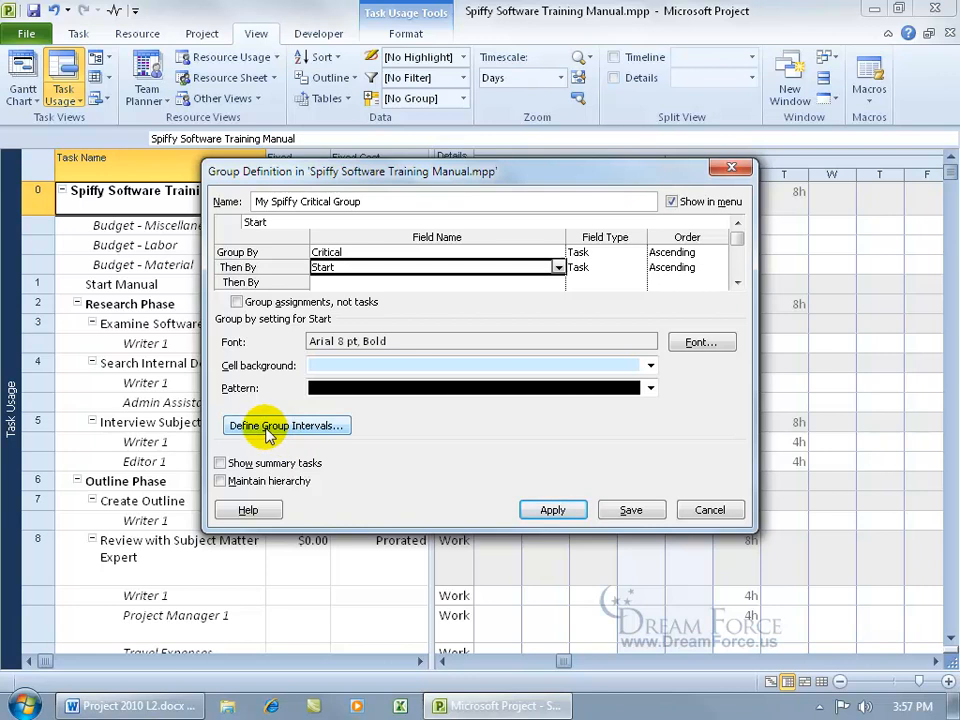
Step: Set the Start level's group interval to Months and save the group definition
left_click(365, 252)
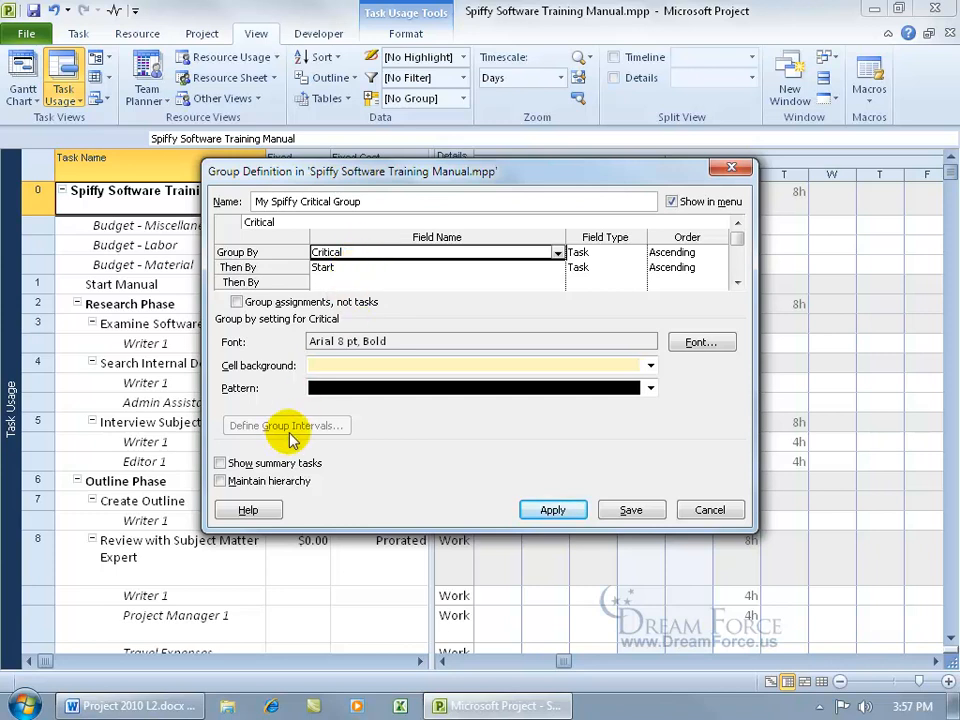
left_click(330, 267)
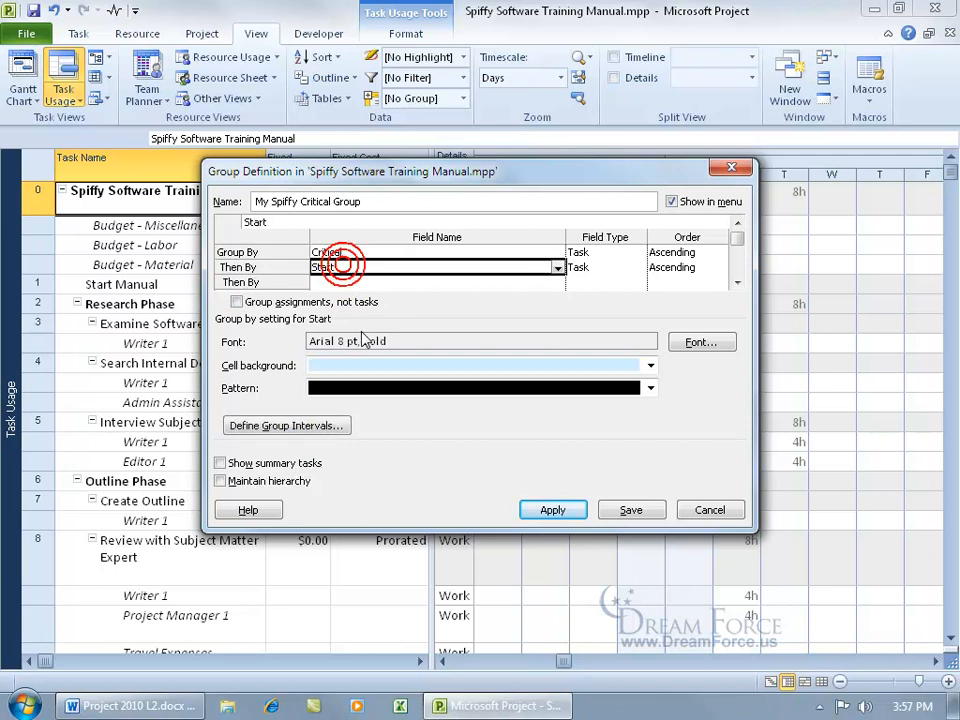
left_click(318, 427)
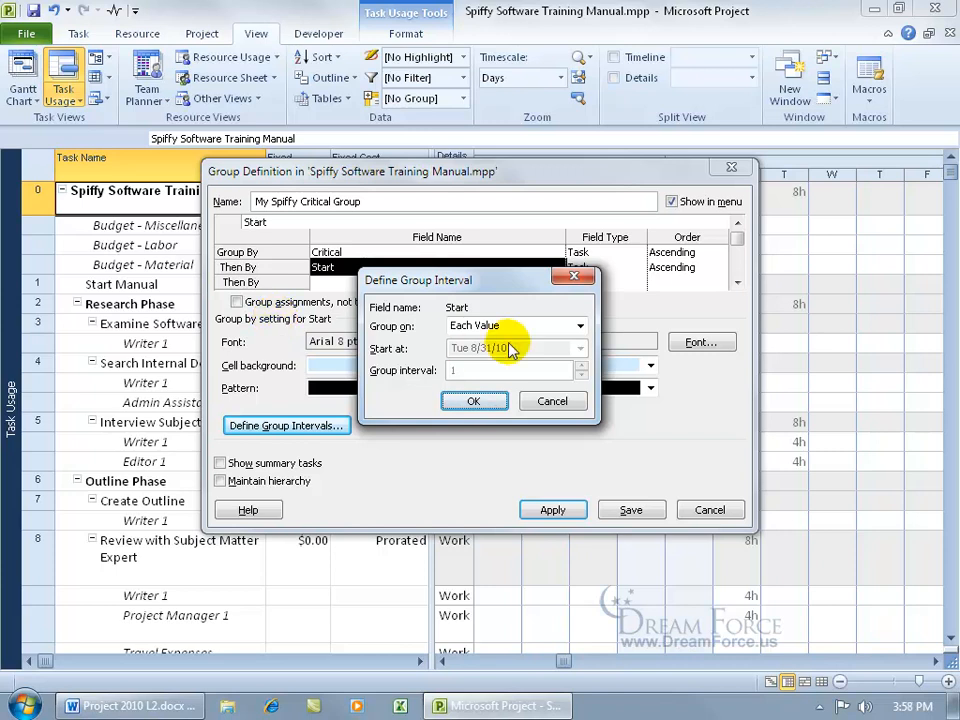
left_click(580, 327)
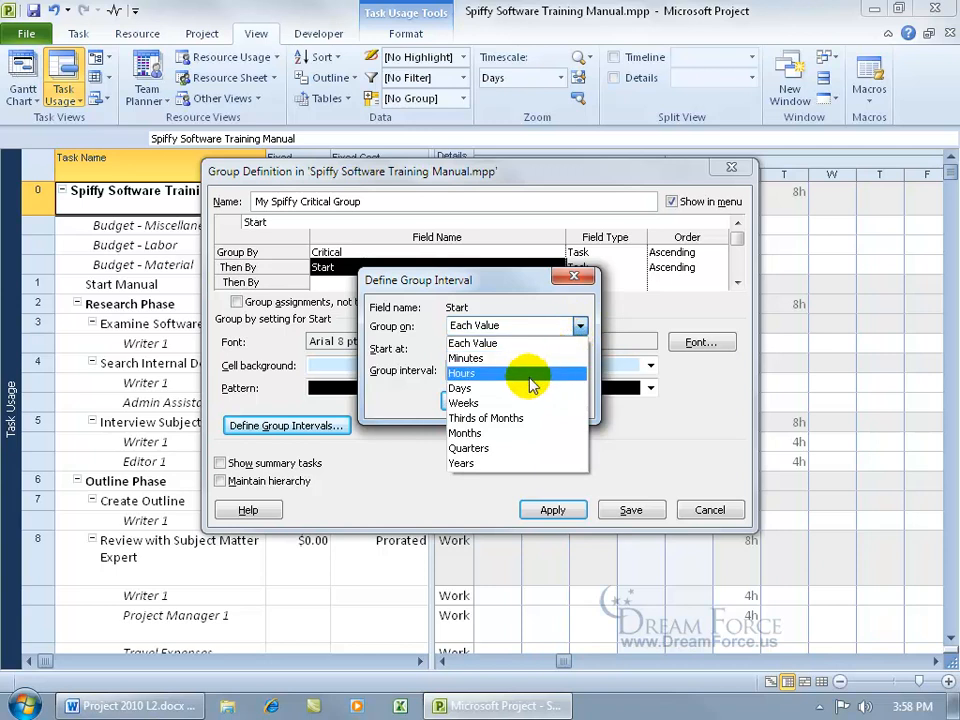
left_click(470, 433)
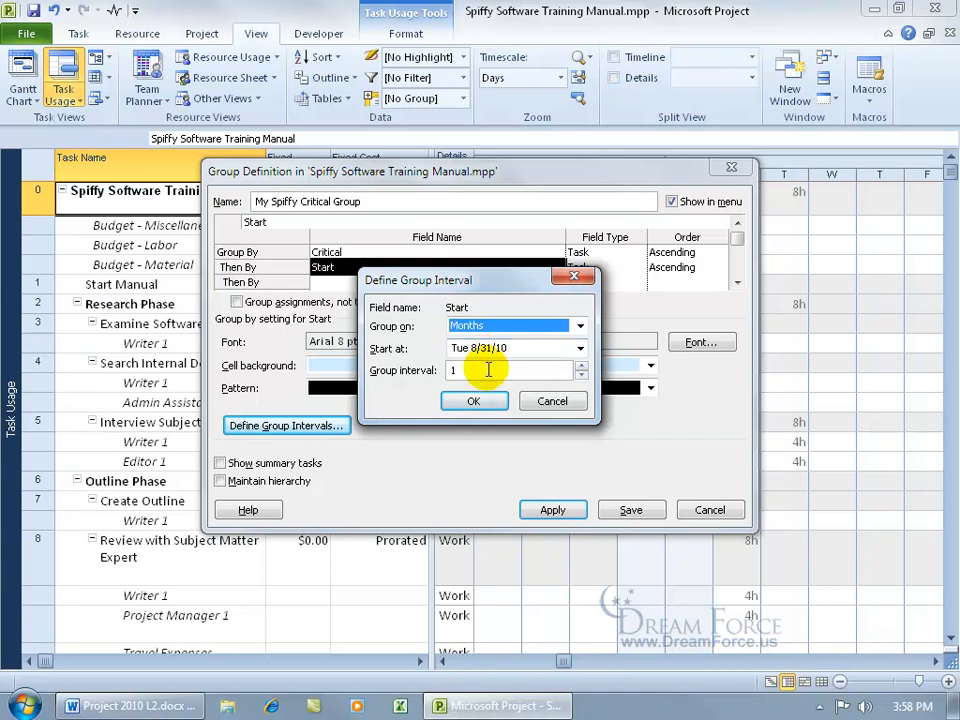
left_click(486, 400)
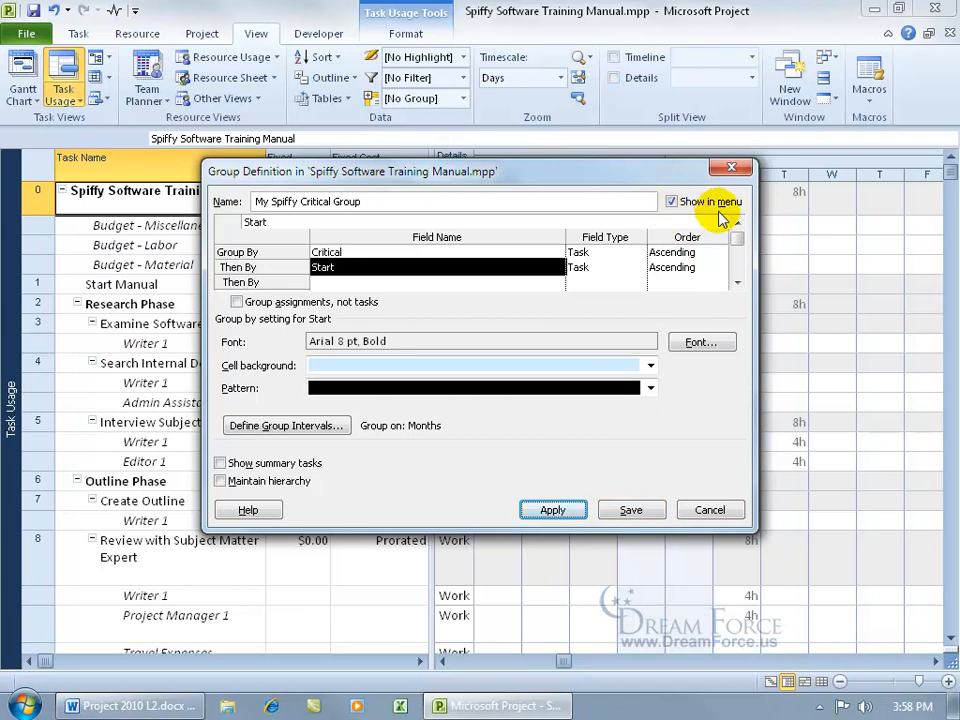
left_click(620, 510)
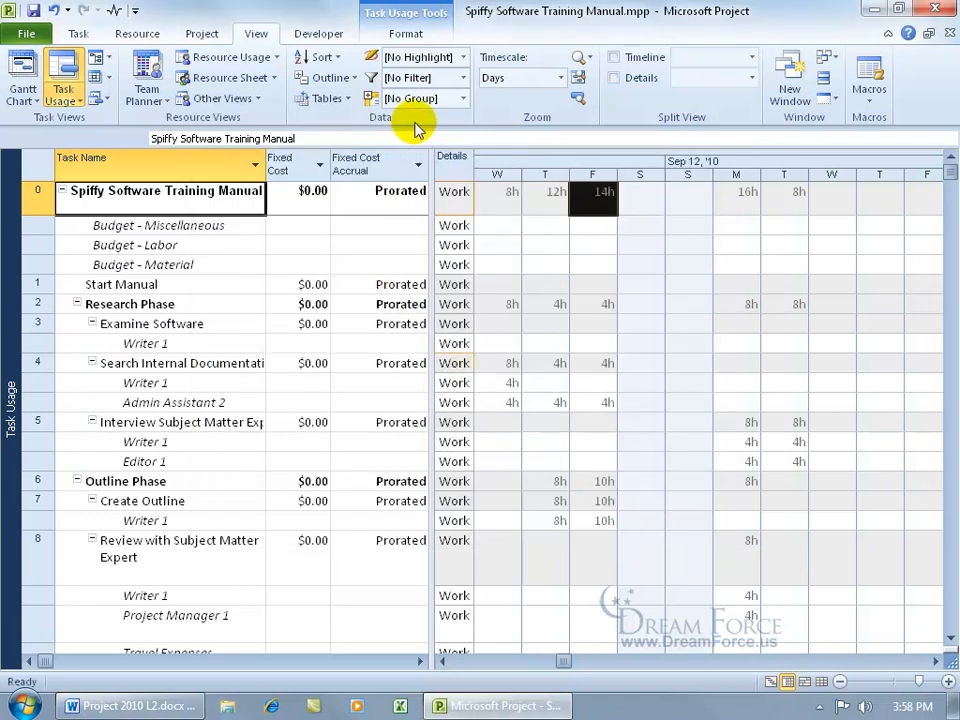
Step: Apply My Spiffy Critical Group to the task list and collapse the Critical: No group
left_click(463, 99)
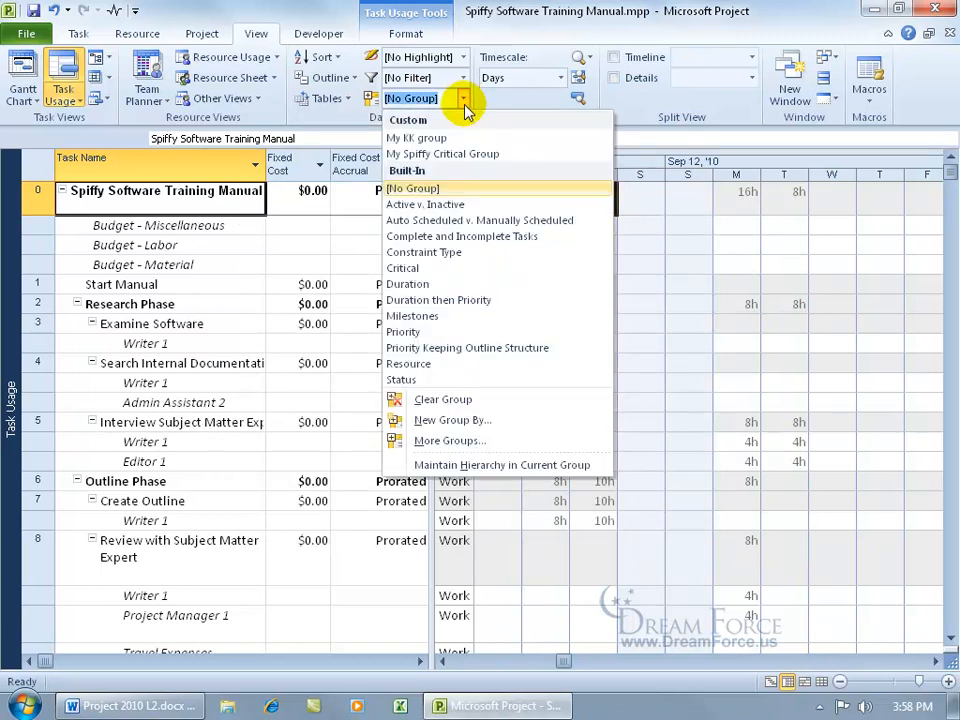
left_click(463, 156)
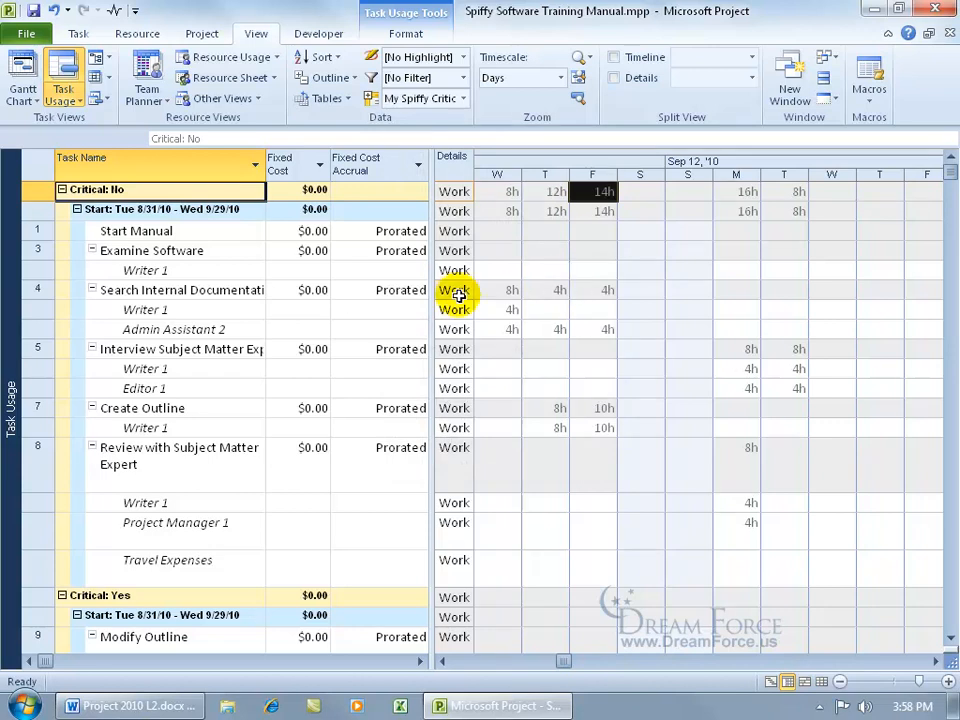
left_click(62, 190)
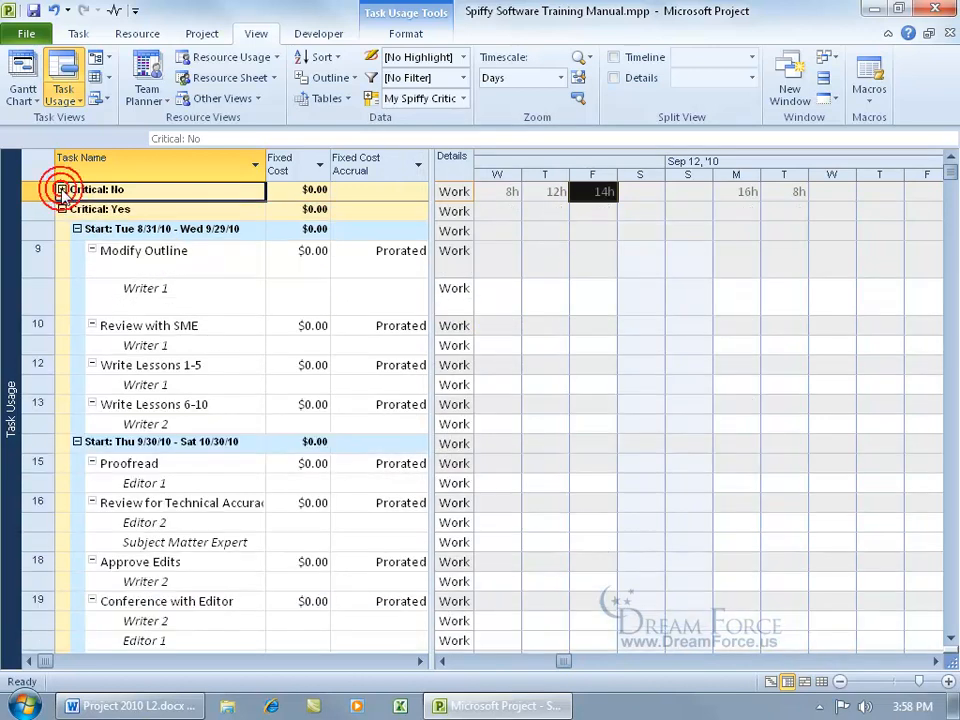
Step: Collapse and re-expand the Critical: Yes group, and widen the table area to show the Total Cost, Baseline and Variance columns
left_click(62, 209)
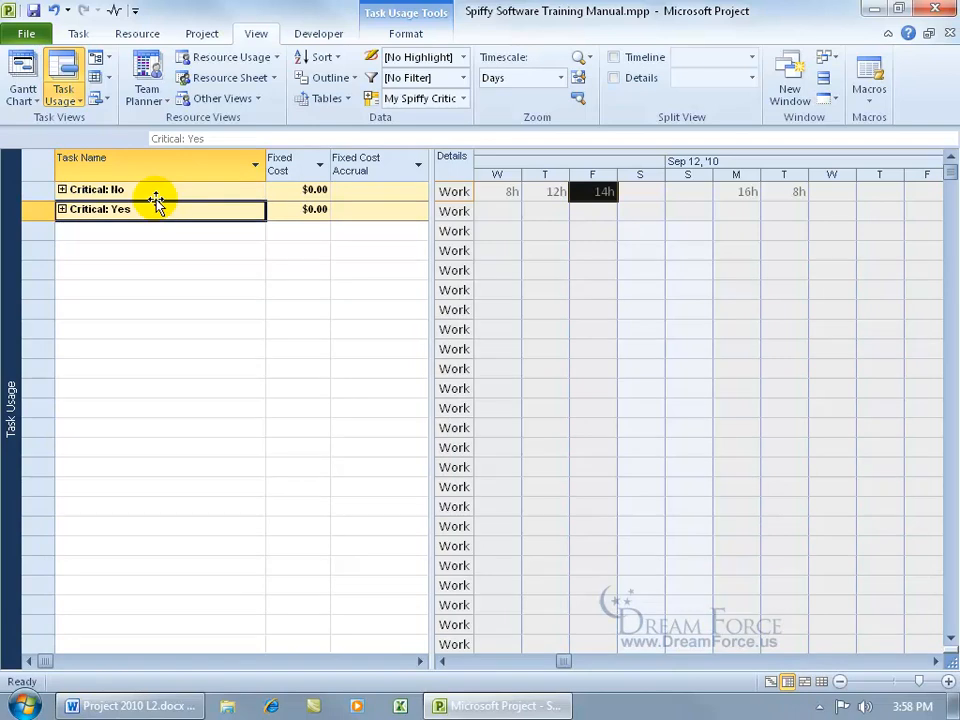
left_click(62, 209)
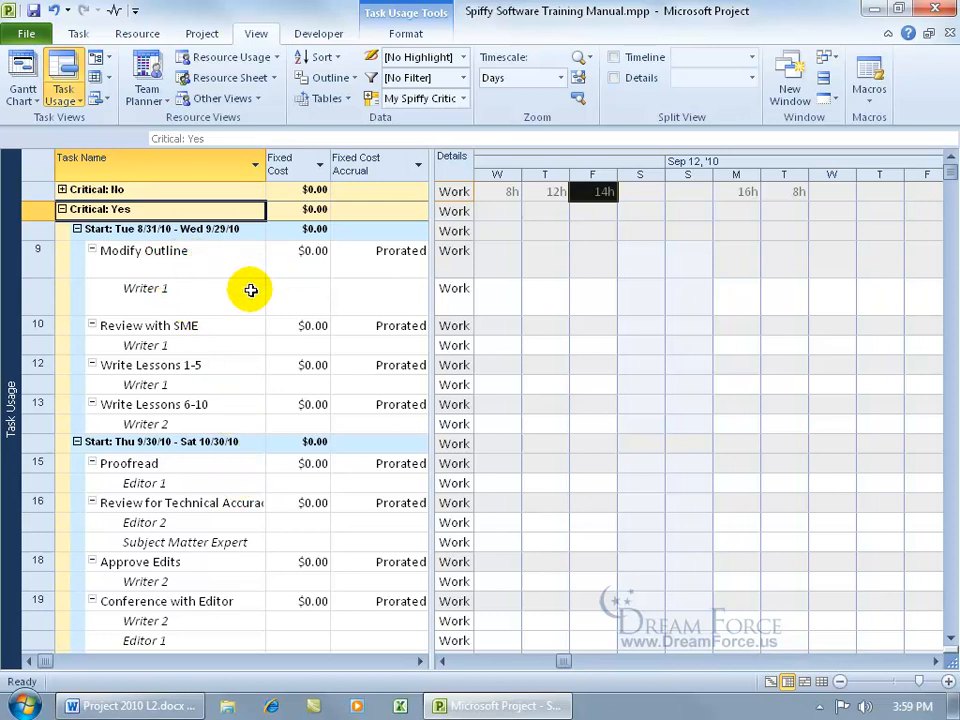
left_click_drag(432, 332, 620, 370)
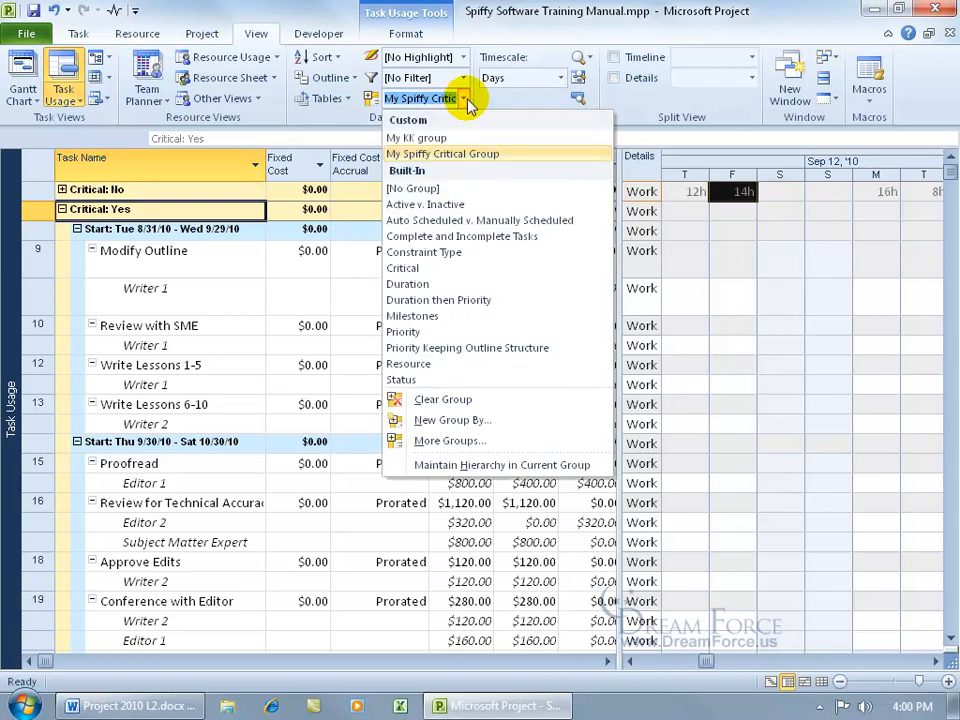
Step: Clear the grouping and delete My Spiffy Critical Group from Spiffy Software Training Manual.mpp through the Organizer
left_click(440, 399)
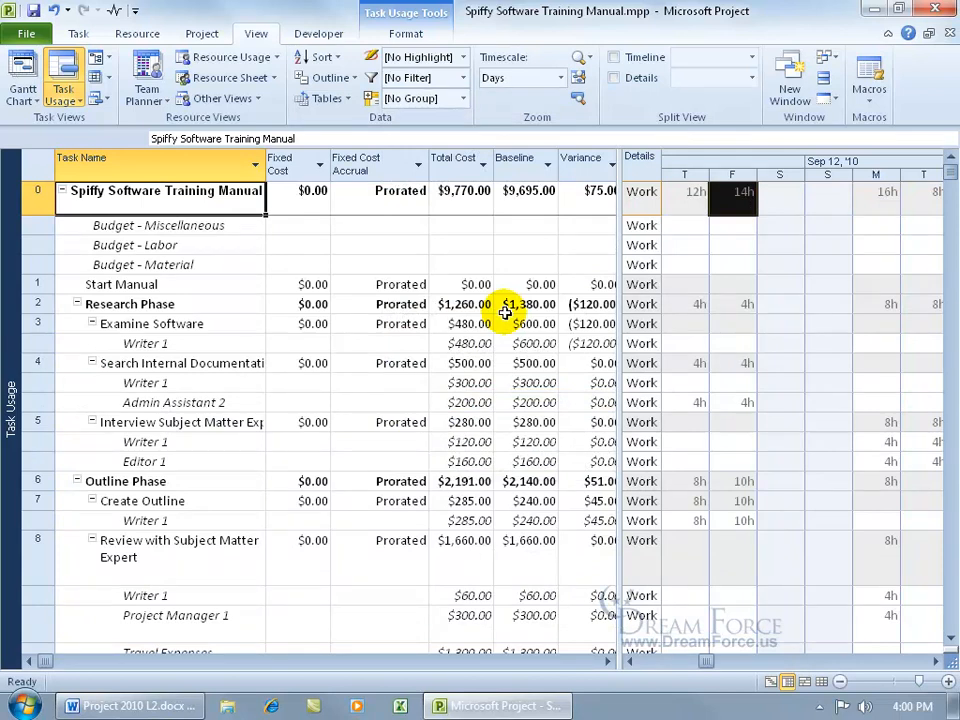
left_click(463, 98)
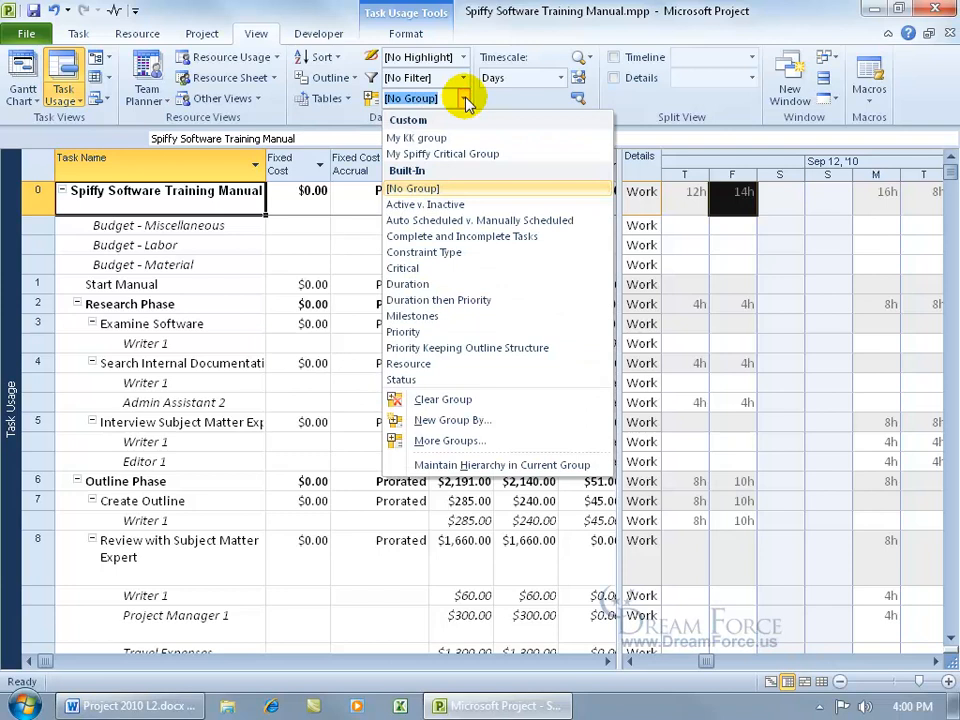
left_click(452, 440)
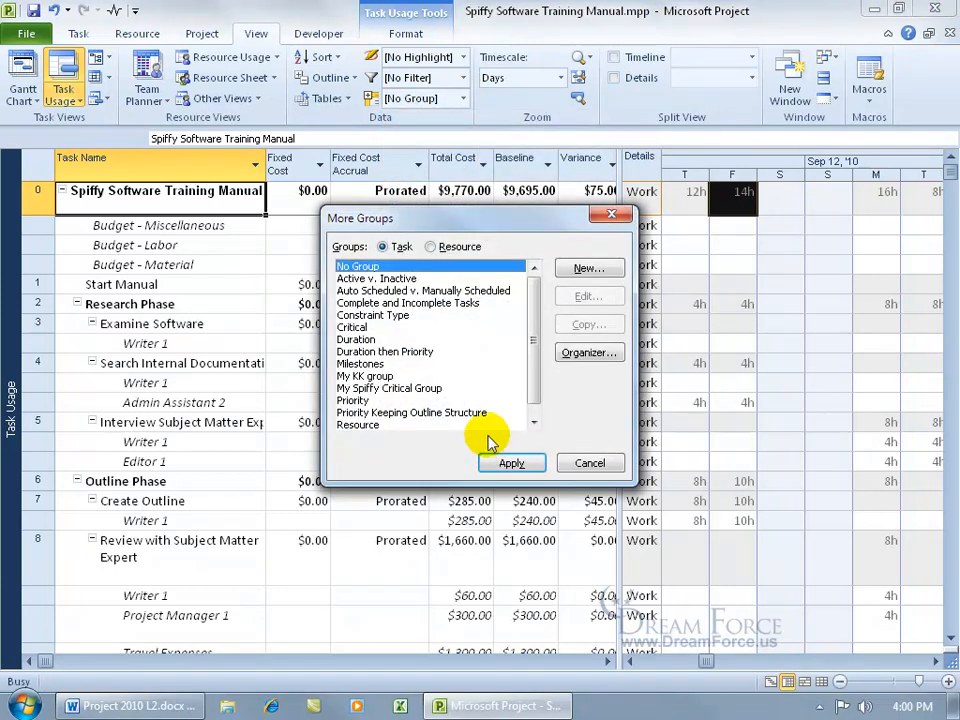
left_click(580, 353)
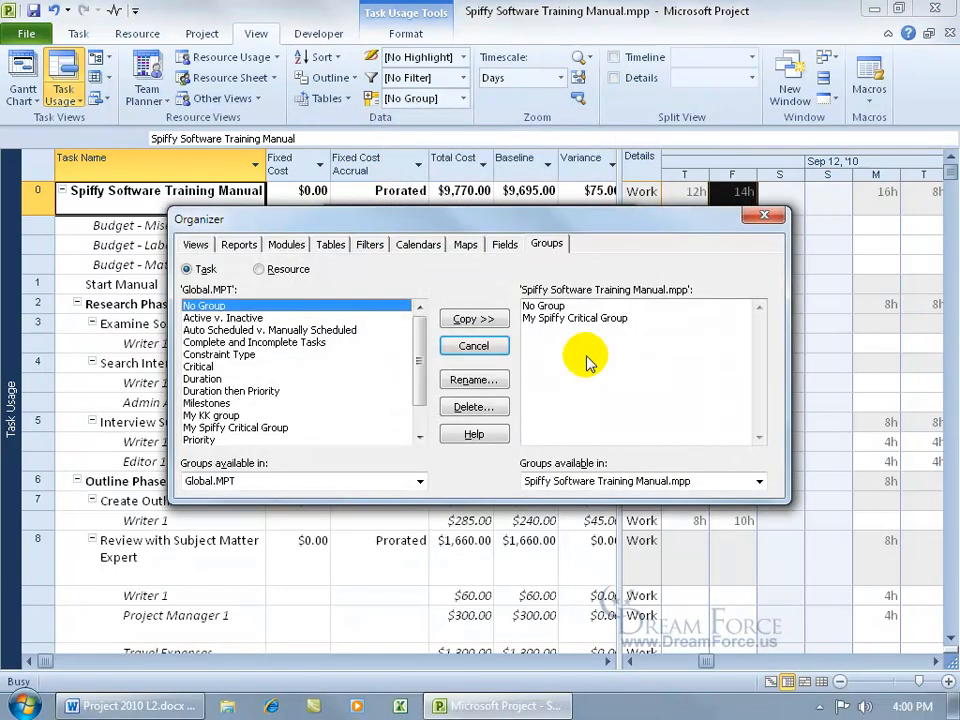
left_click(555, 318)
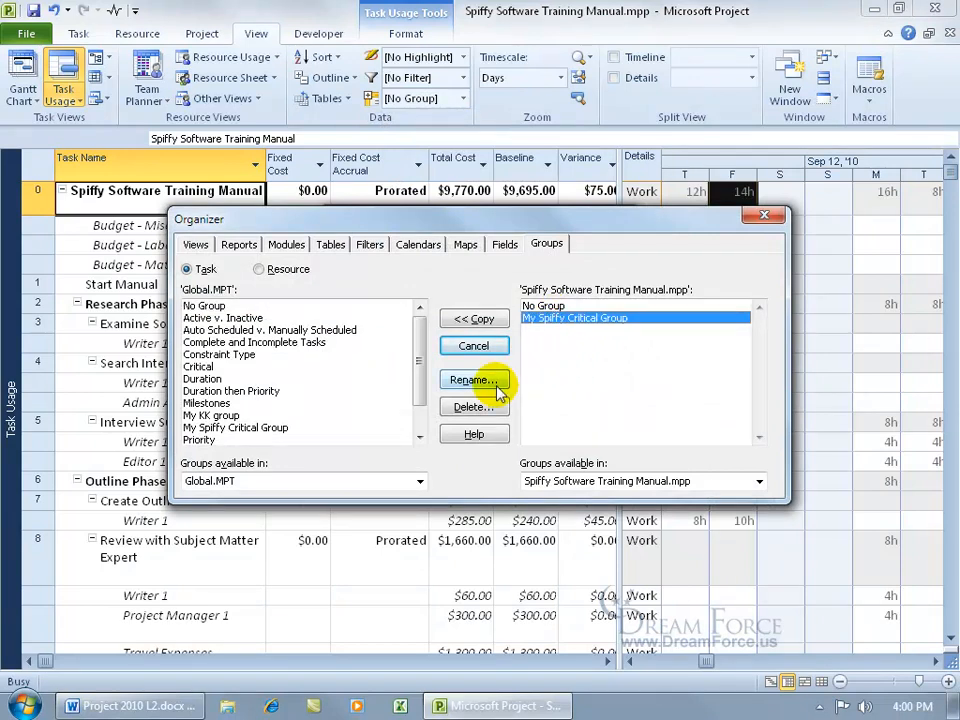
left_click(488, 408)
left_click(562, 348)
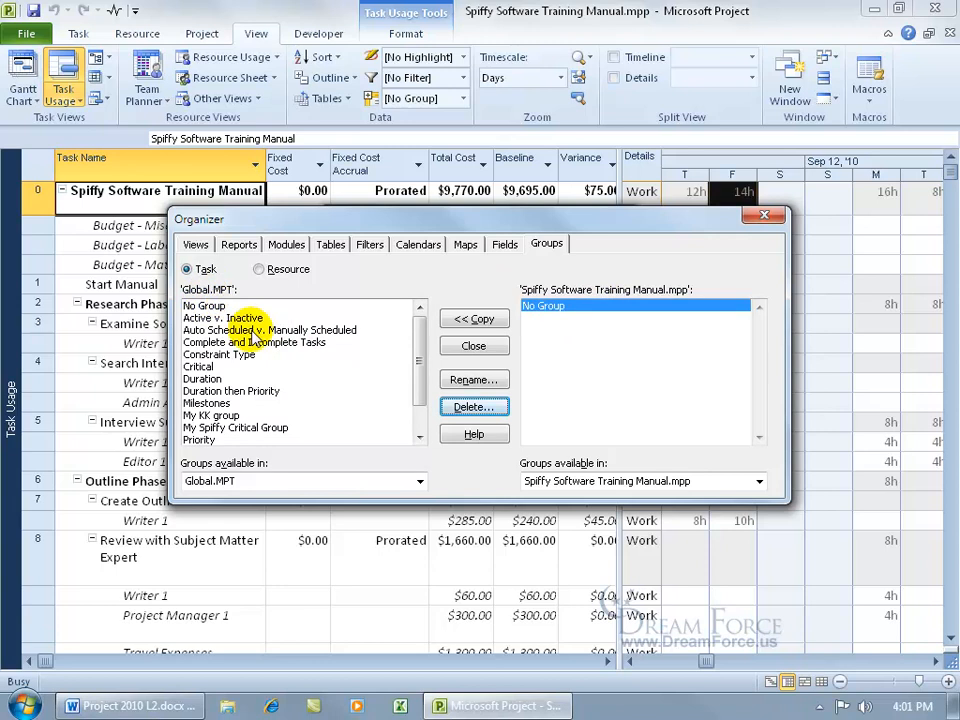
Step: Delete My Spiffy Critical Group from the Global.MPT template as well
left_click(365, 427)
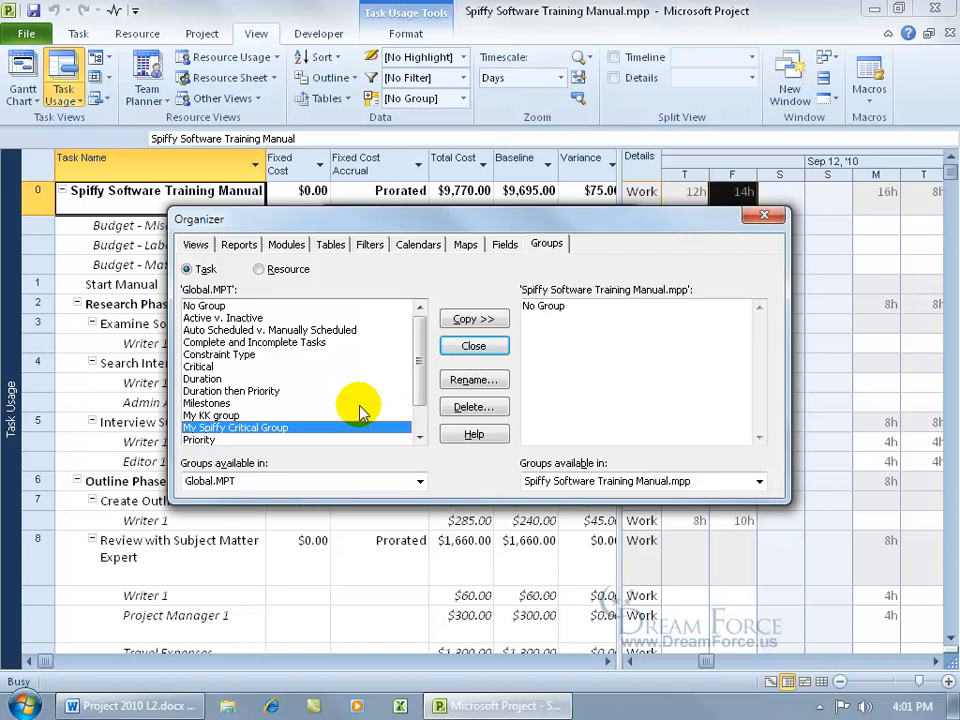
left_click(456, 406)
left_click(440, 408)
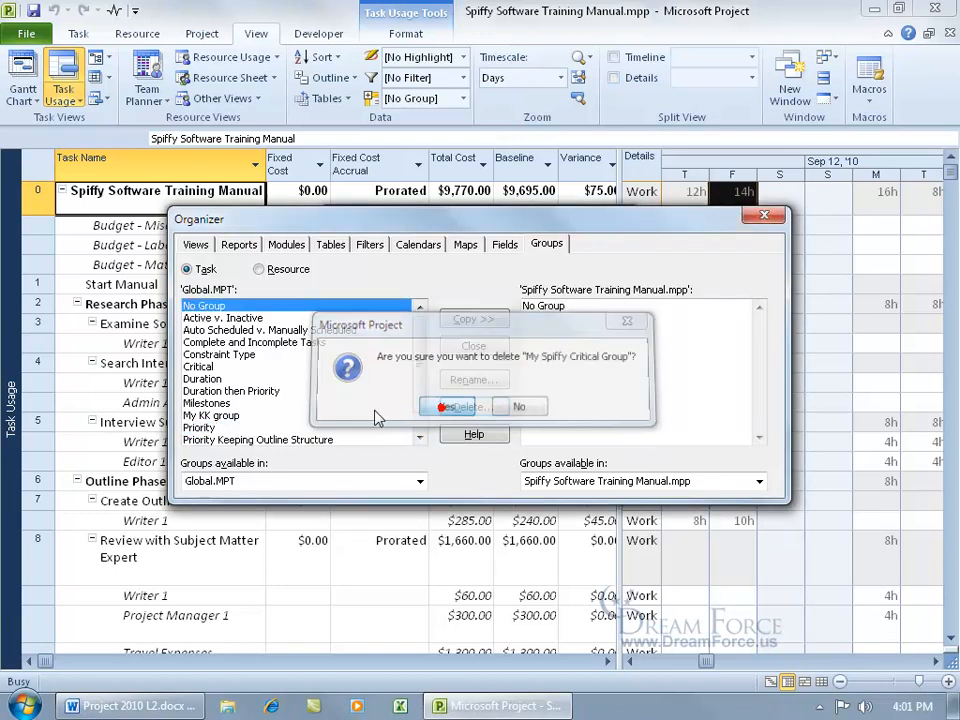